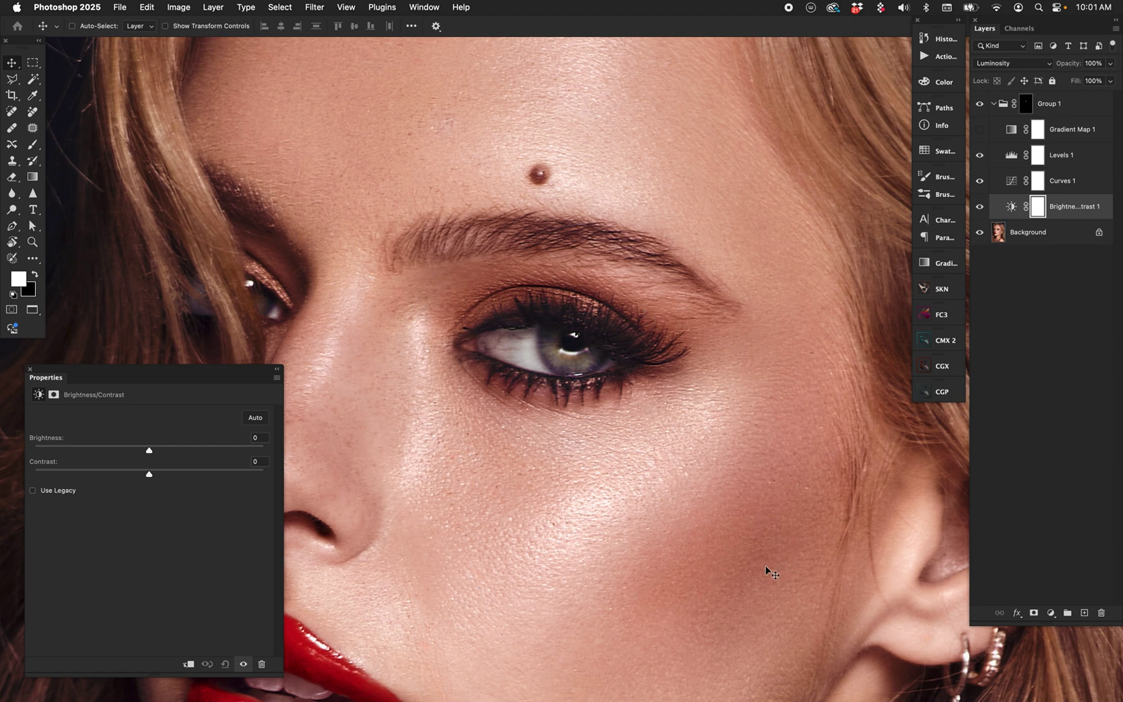
# View the layer mask of Group 1 on its own and return to the normal image display.
pyautogui.click(1045, 100)
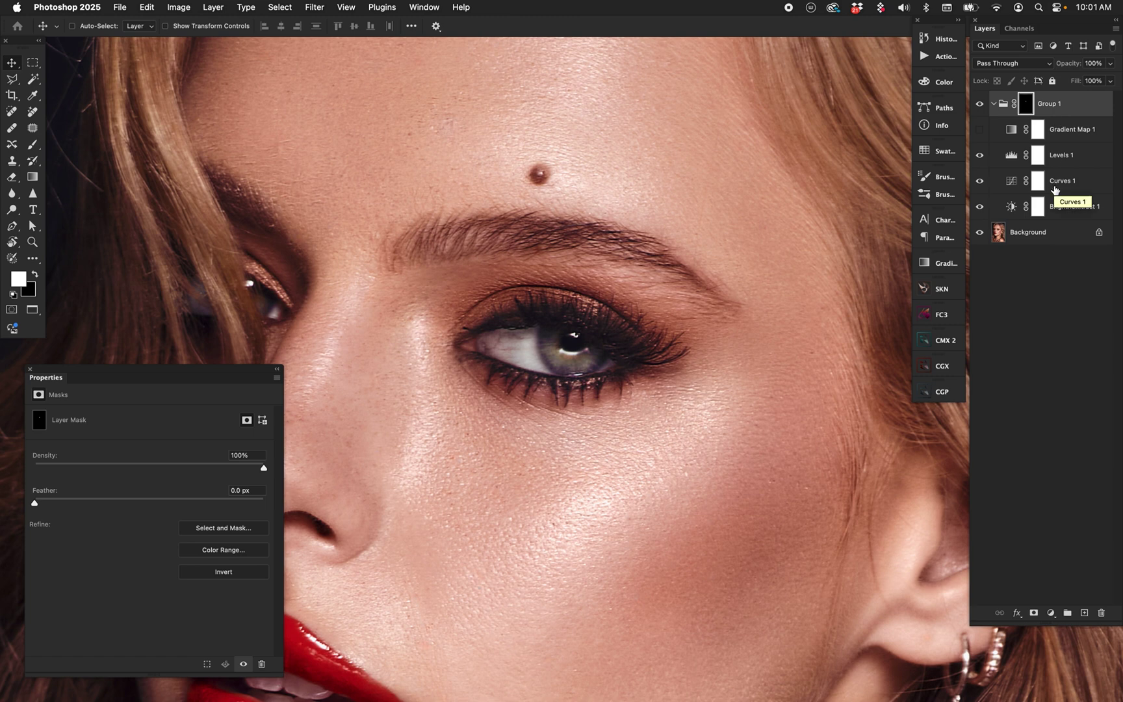
pyautogui.keyDown('alt'); pyautogui.click(1030, 110); pyautogui.keyUp('alt')
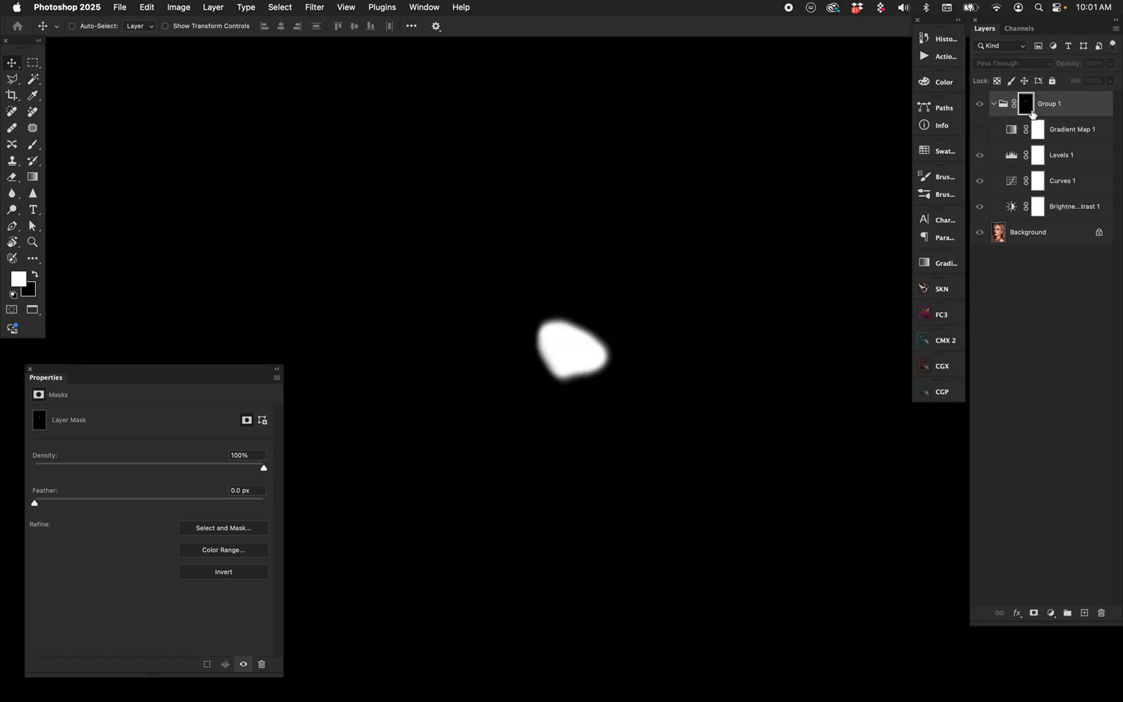
pyautogui.keyDown('alt'); pyautogui.click(1030, 110); pyautogui.keyUp('alt')
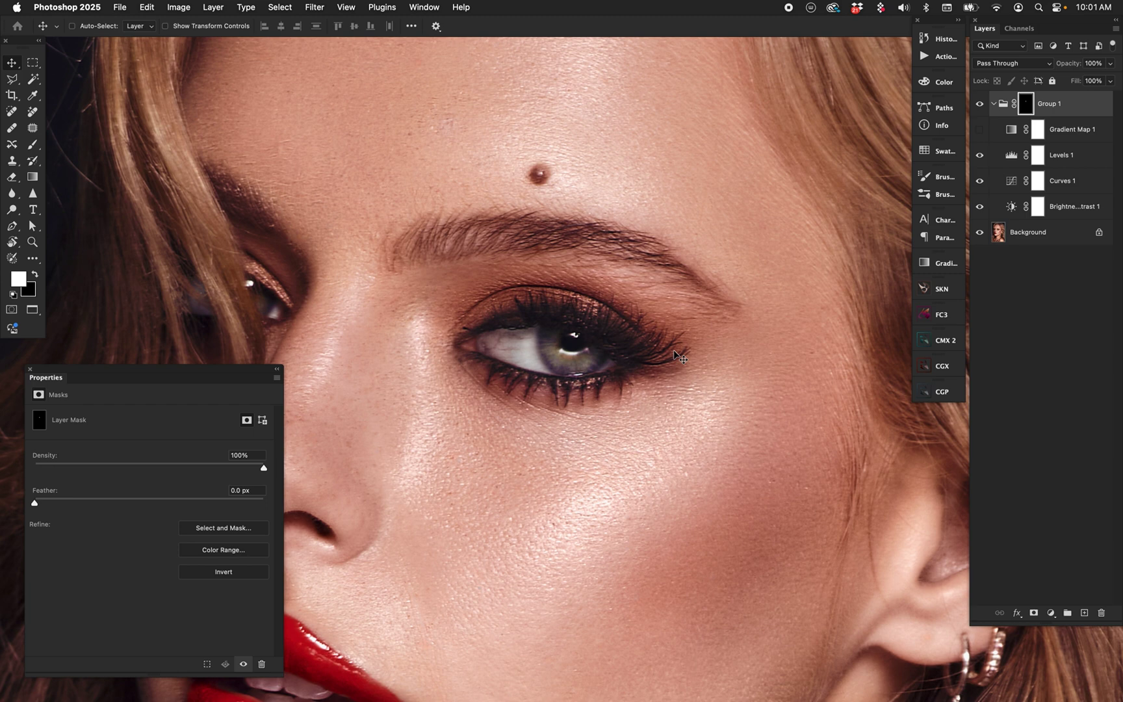
# Check the blend mode of the Brightness/Contrast adjustment layer, keeping it at Luminosity.
pyautogui.click(1012, 213)
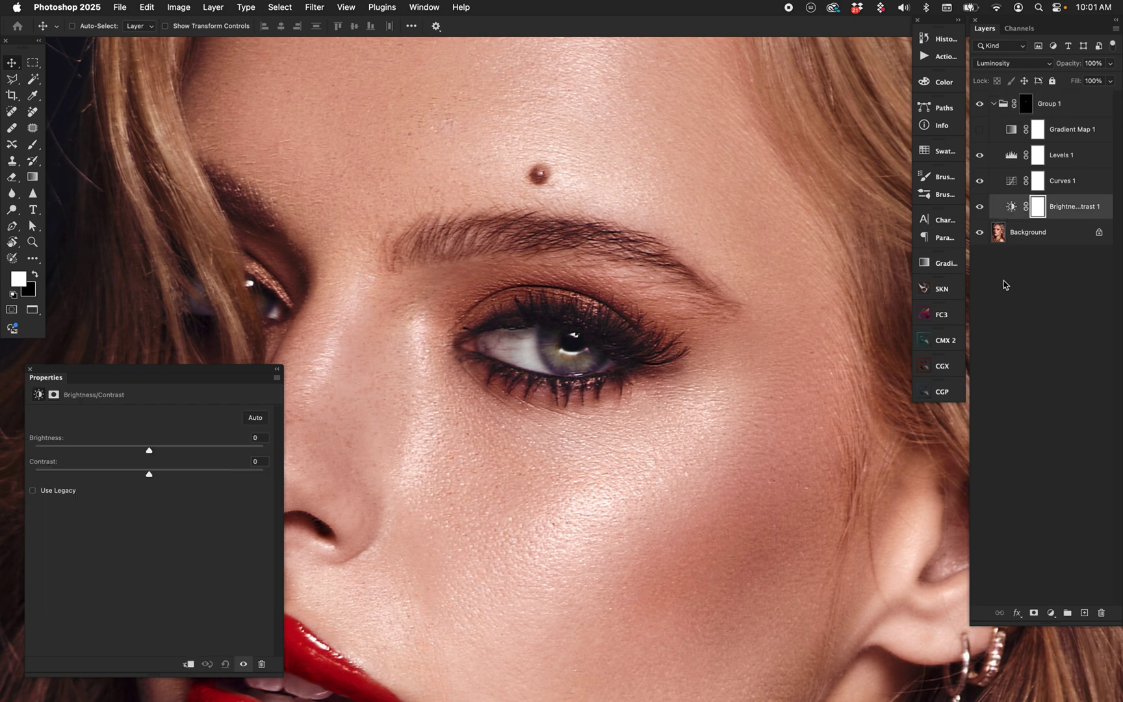
pyautogui.click(1010, 63)
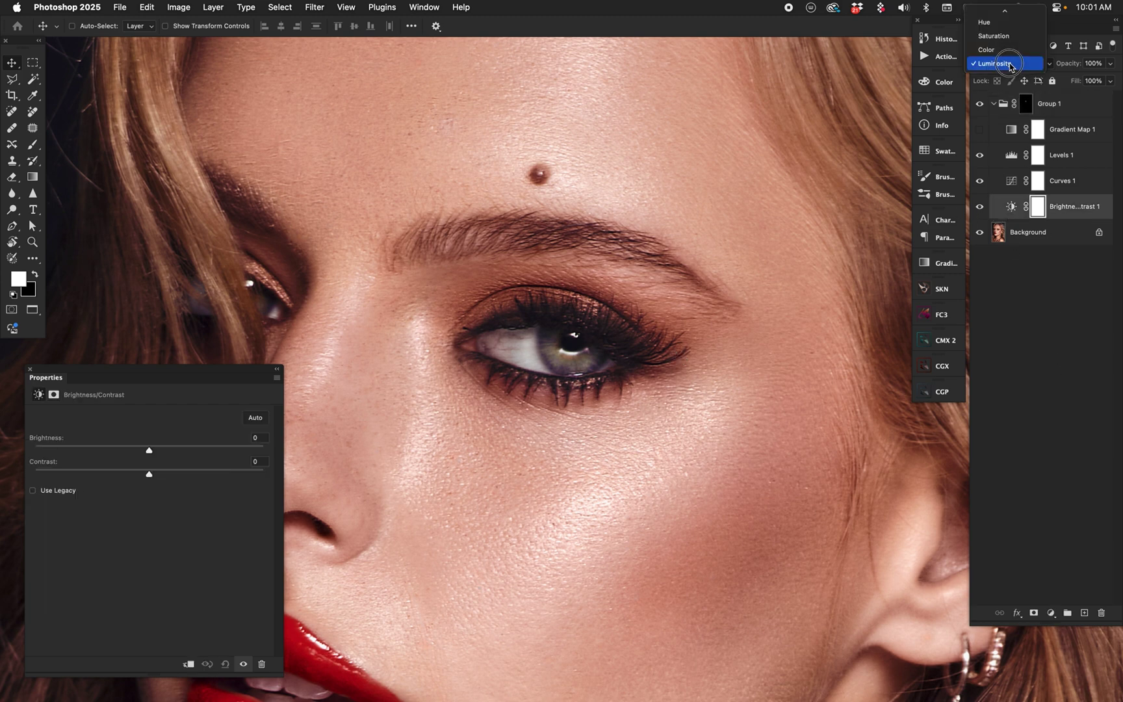
pyautogui.click(1010, 64)
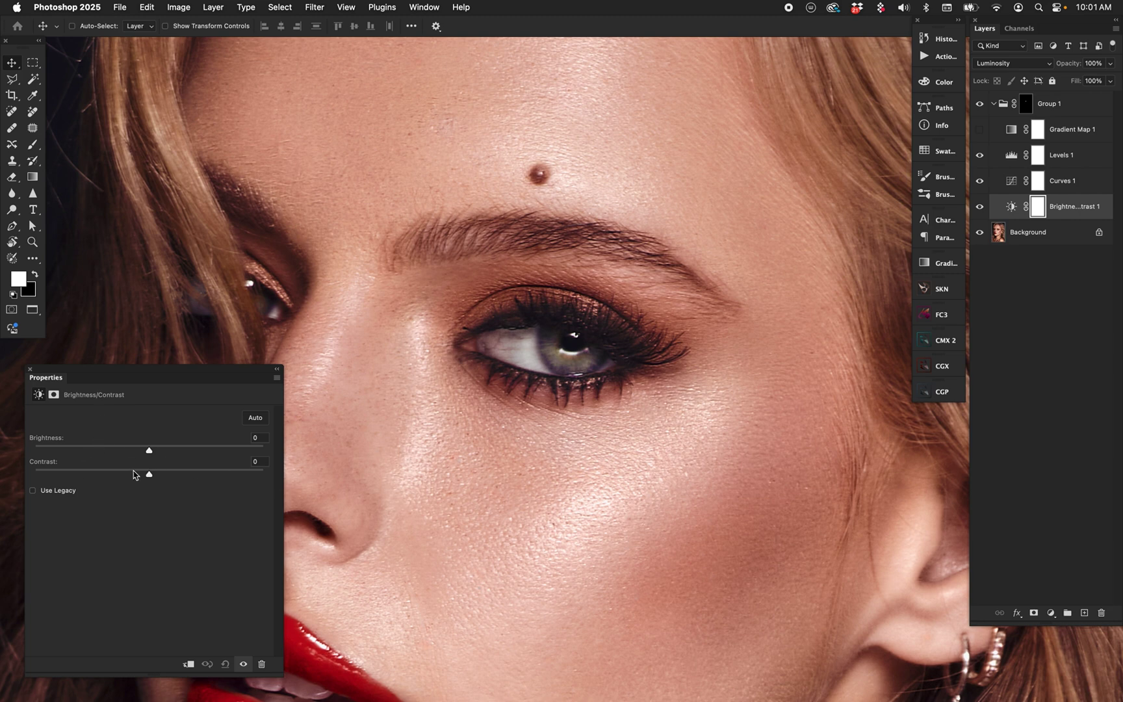
# Try contrast 51 and brightness 37 on the Brightness/Contrast layer, compare the effect on the eye, and reset the adjustment.
pyautogui.moveTo(149, 474); pyautogui.dragTo(208, 473)
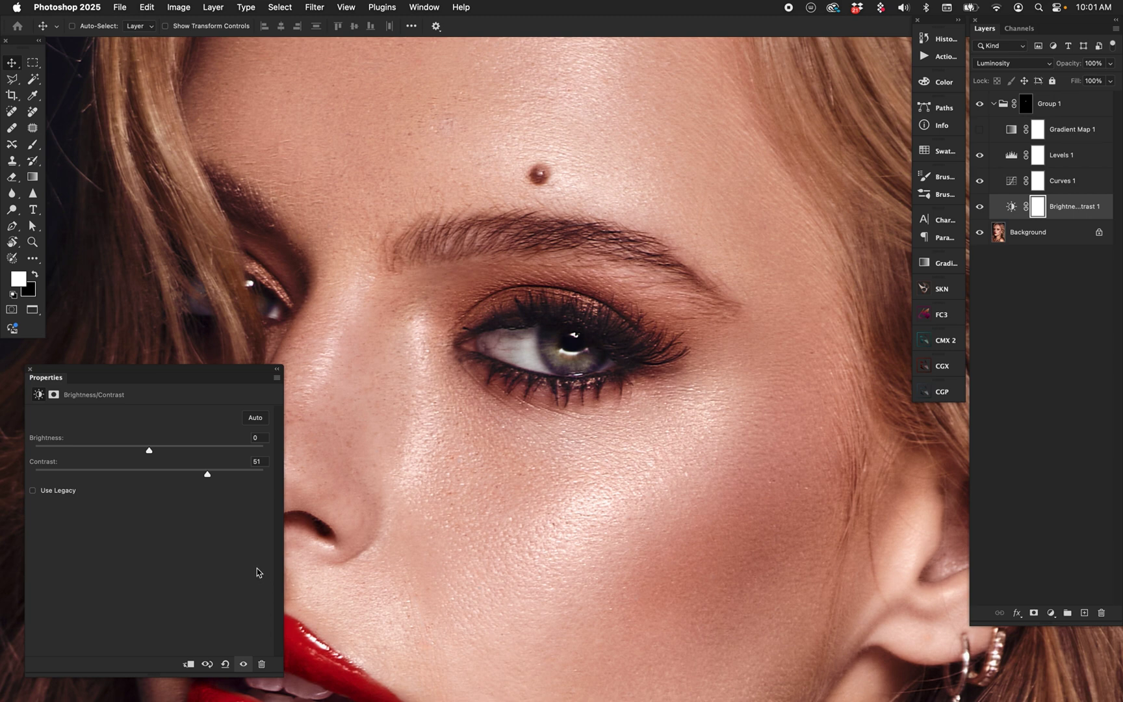
pyautogui.moveTo(149, 450); pyautogui.dragTo(185, 450)
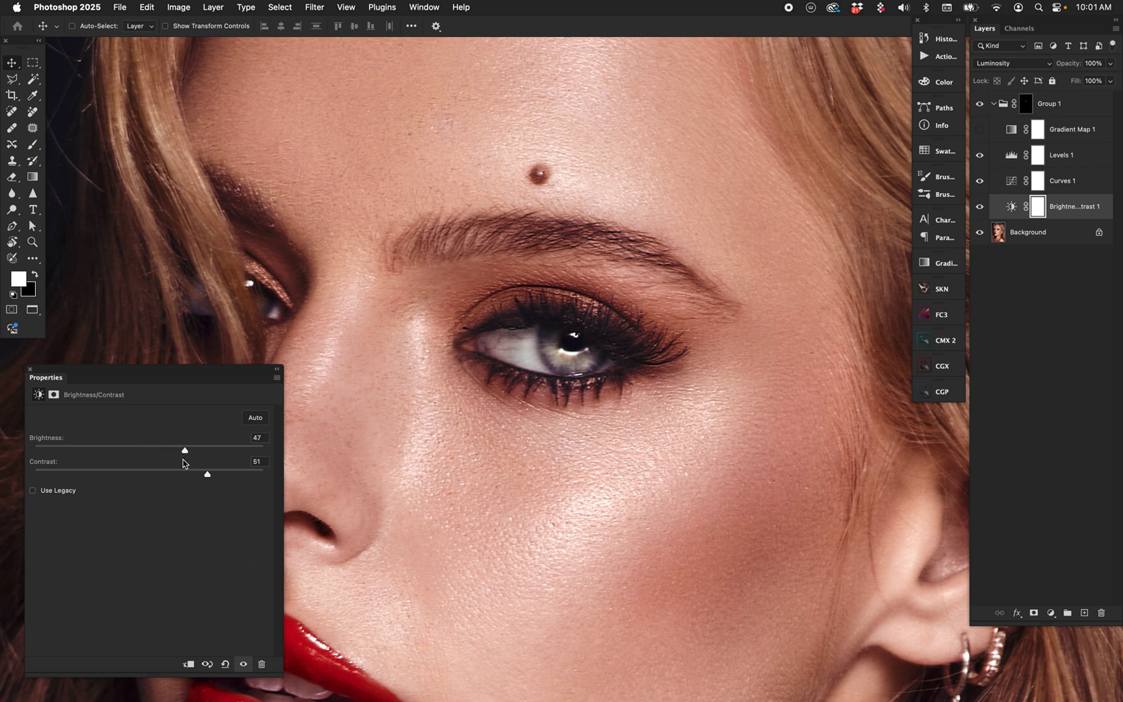
pyautogui.click(979, 207)
pyautogui.click(979, 207)
pyautogui.moveTo(186, 451); pyautogui.dragTo(178, 453)
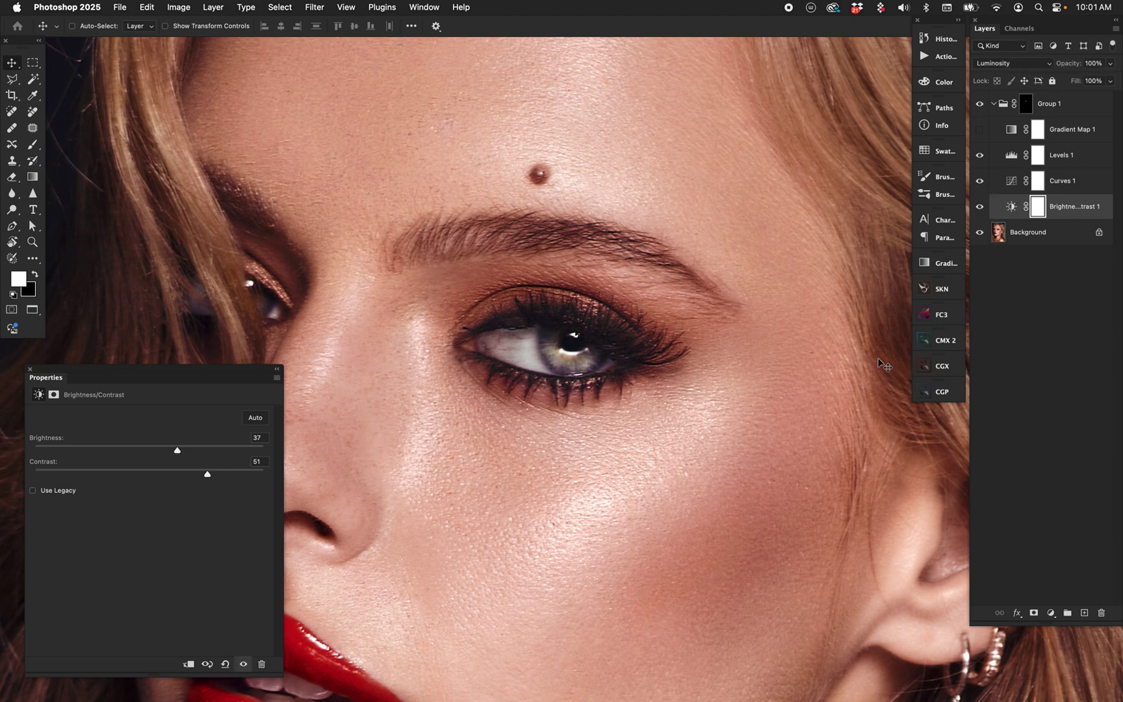
pyautogui.press('super+0')
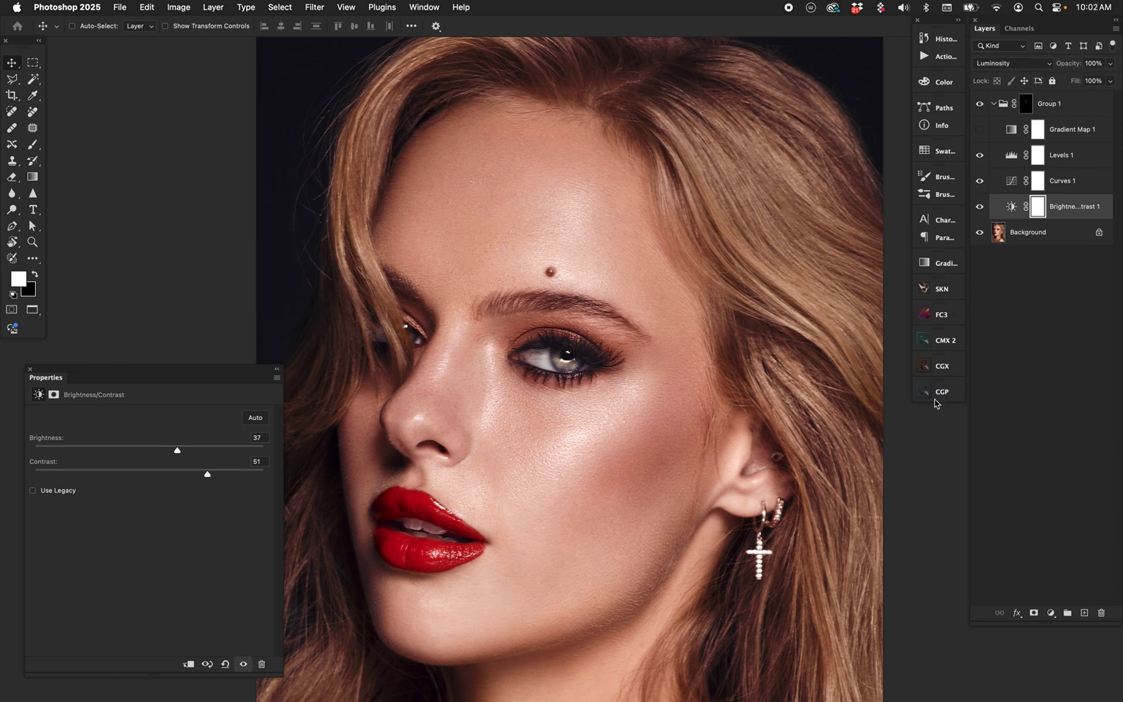
pyautogui.press('super+plus')
pyautogui.press('super+plus')
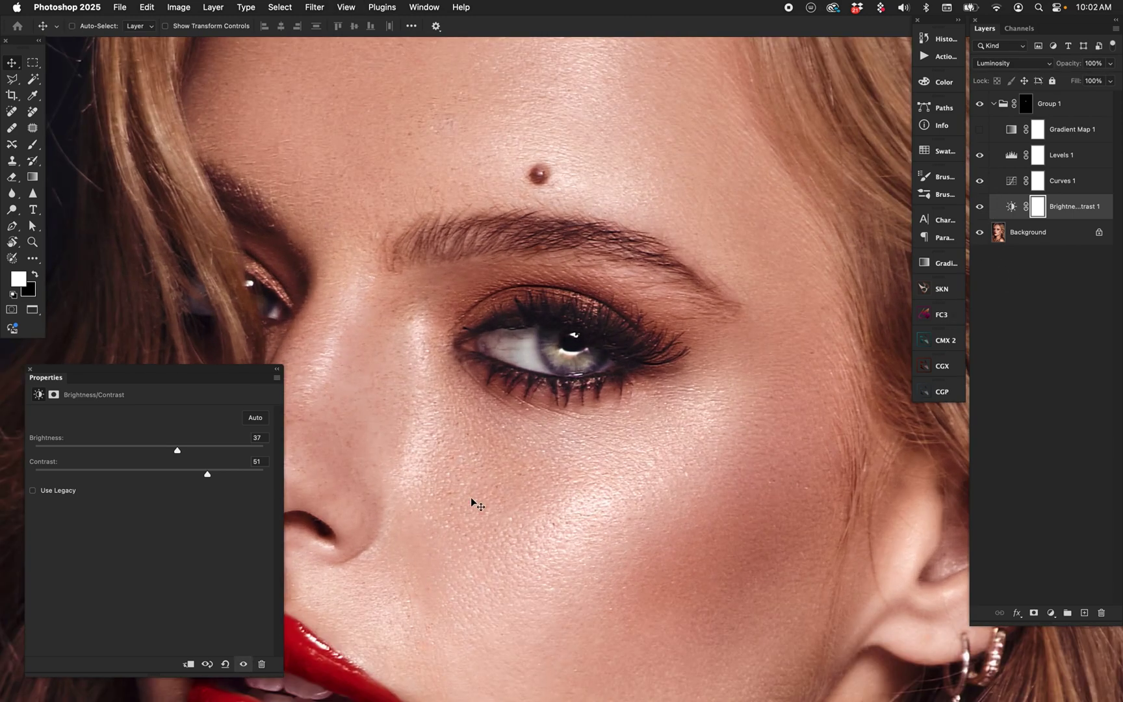
pyautogui.click(225, 663)
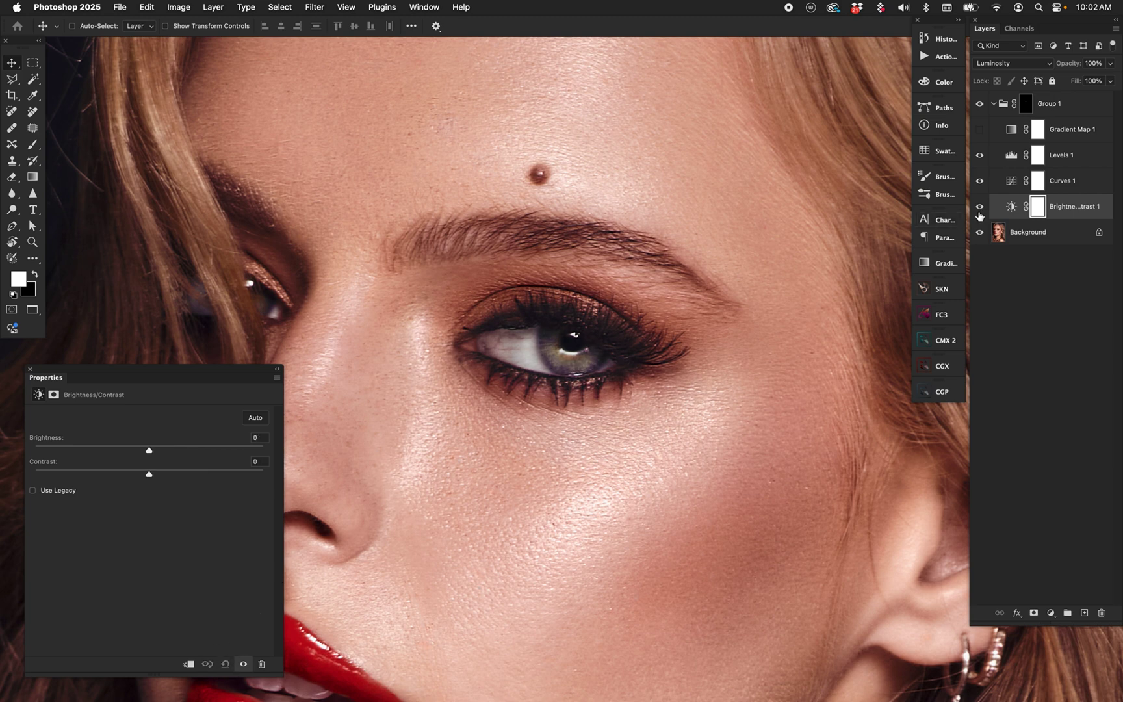
# Try an S-curve on the Curves 1 layer with its shadow point at input 82, output 73, compare the effect, and reset it.
pyautogui.click(1015, 186)
pyautogui.moveTo(163, 525); pyautogui.dragTo(188, 485)
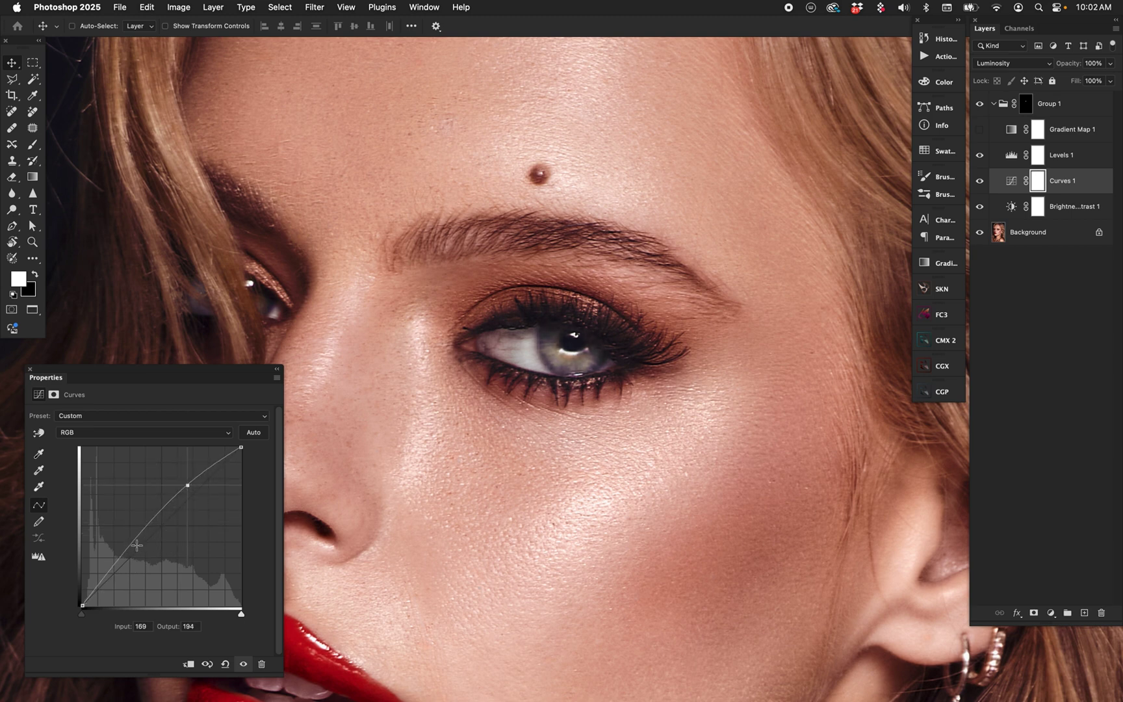
pyautogui.moveTo(138, 540); pyautogui.dragTo(141, 556)
pyautogui.moveTo(188, 485); pyautogui.dragTo(176, 497)
pyautogui.moveTo(141, 556); pyautogui.dragTo(137, 560)
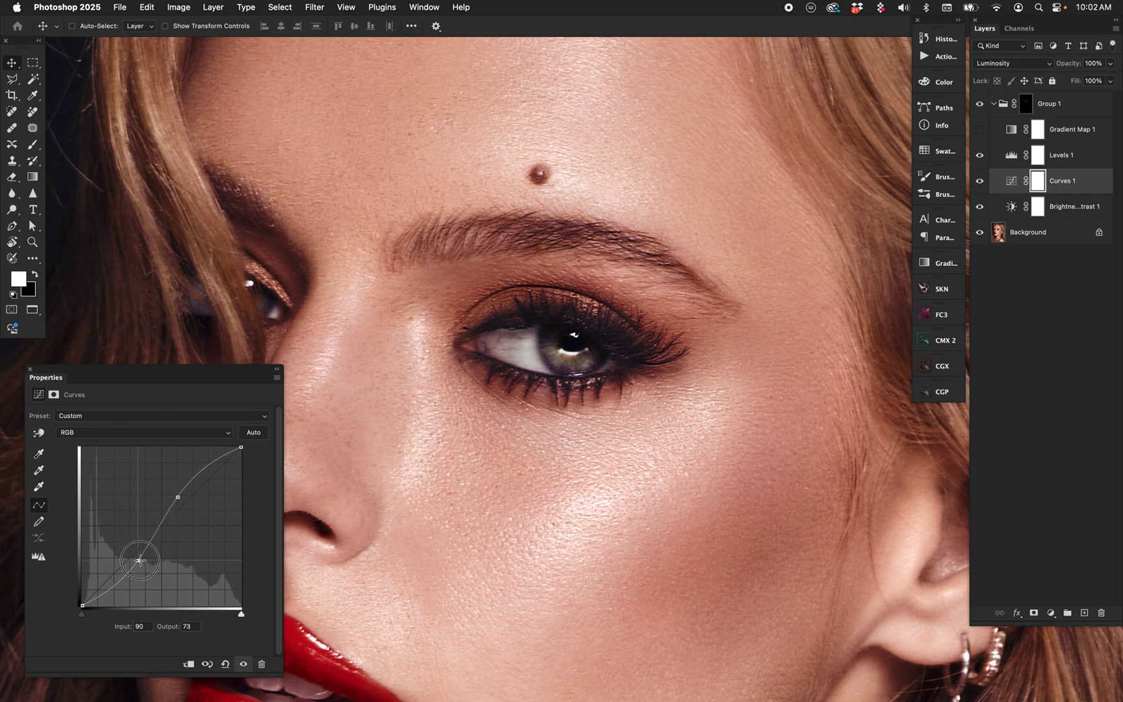
pyautogui.click(981, 183)
pyautogui.click(981, 184)
pyautogui.moveTo(138, 561); pyautogui.dragTo(133, 560)
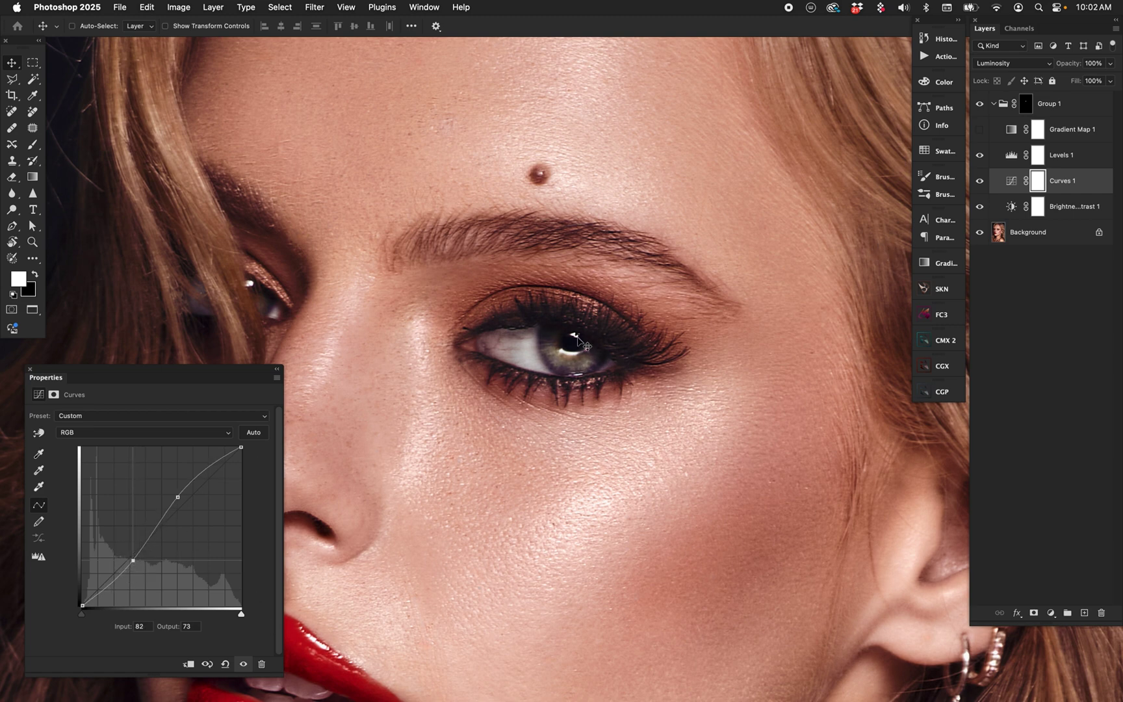
pyautogui.click(979, 182)
pyautogui.click(226, 664)
# Try Levels 1 with black input 17 and white input 190, compare the eye with and without it, and reset the levels.
pyautogui.click(1011, 162)
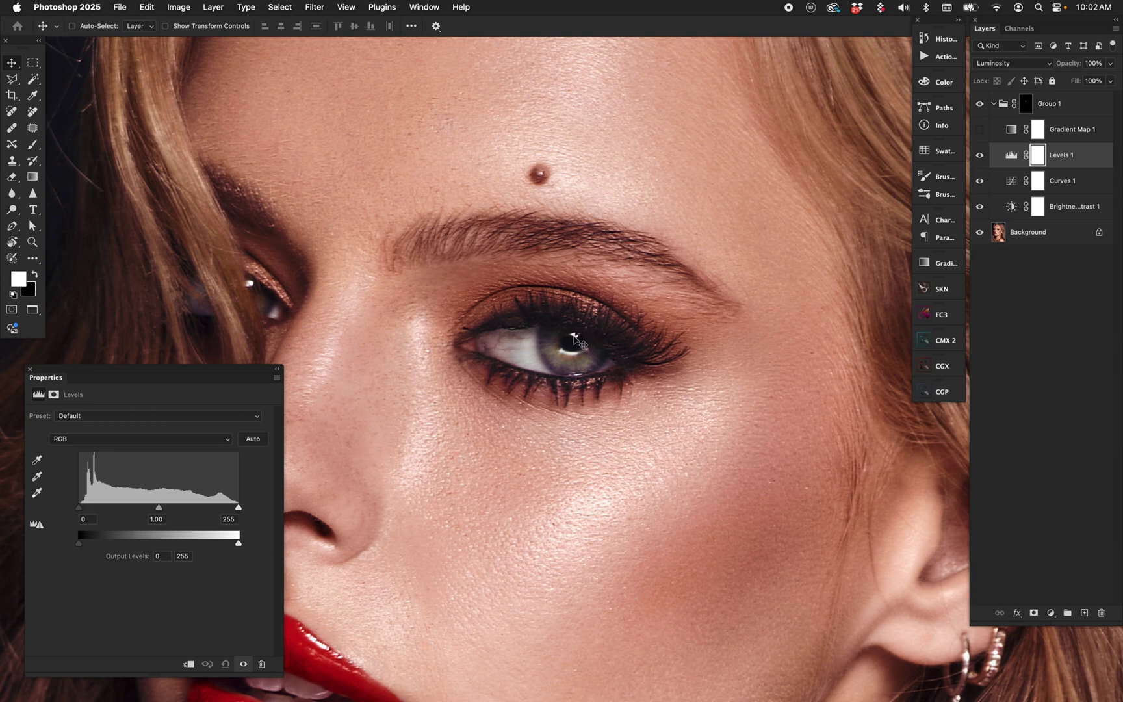
pyautogui.scroll(3, 588, 344)
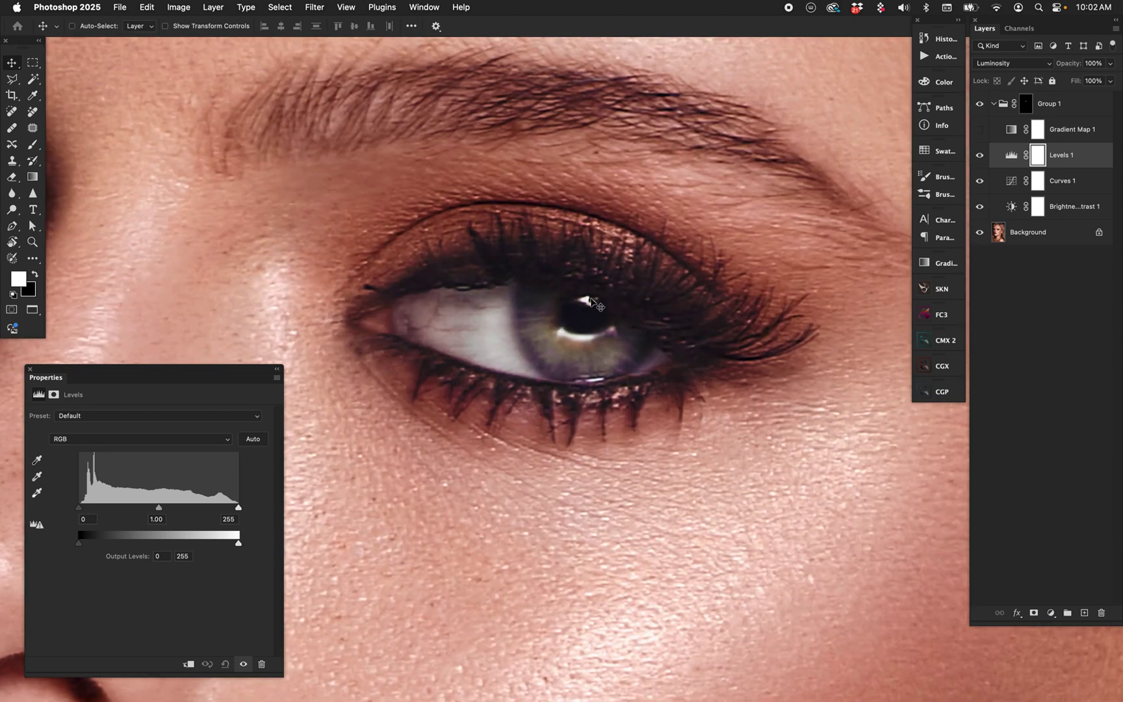
pyautogui.scroll(-3, 598, 364)
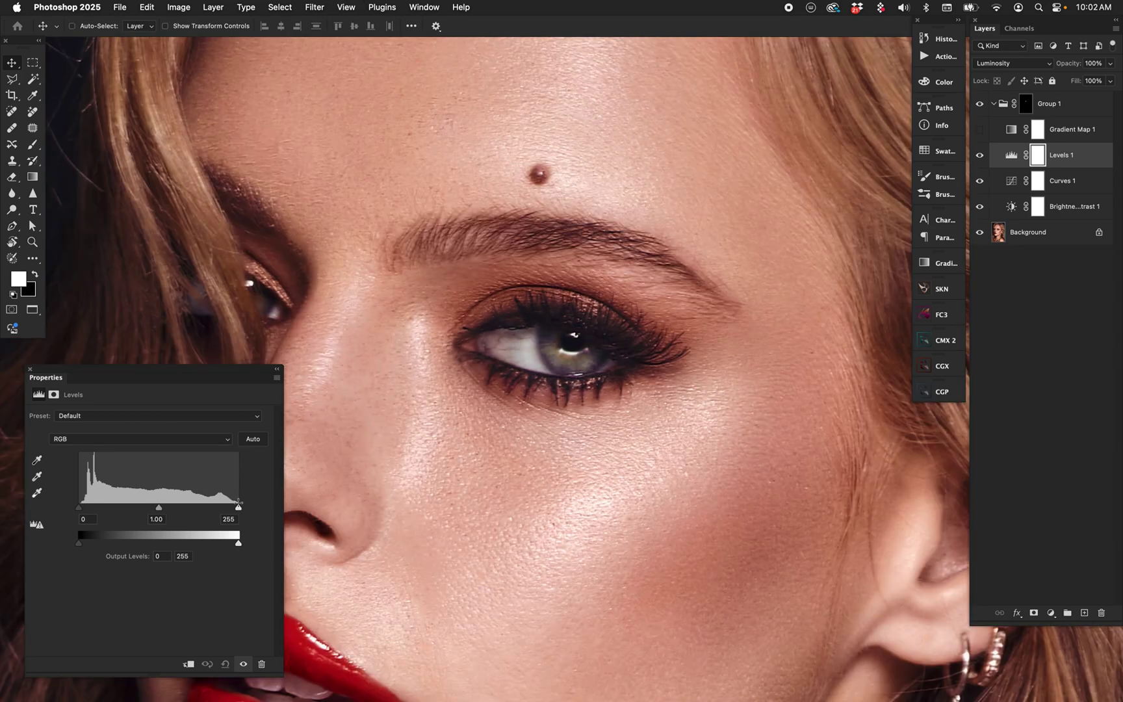
pyautogui.moveTo(238, 508); pyautogui.dragTo(197, 511)
pyautogui.moveTo(85, 511); pyautogui.dragTo(89, 512)
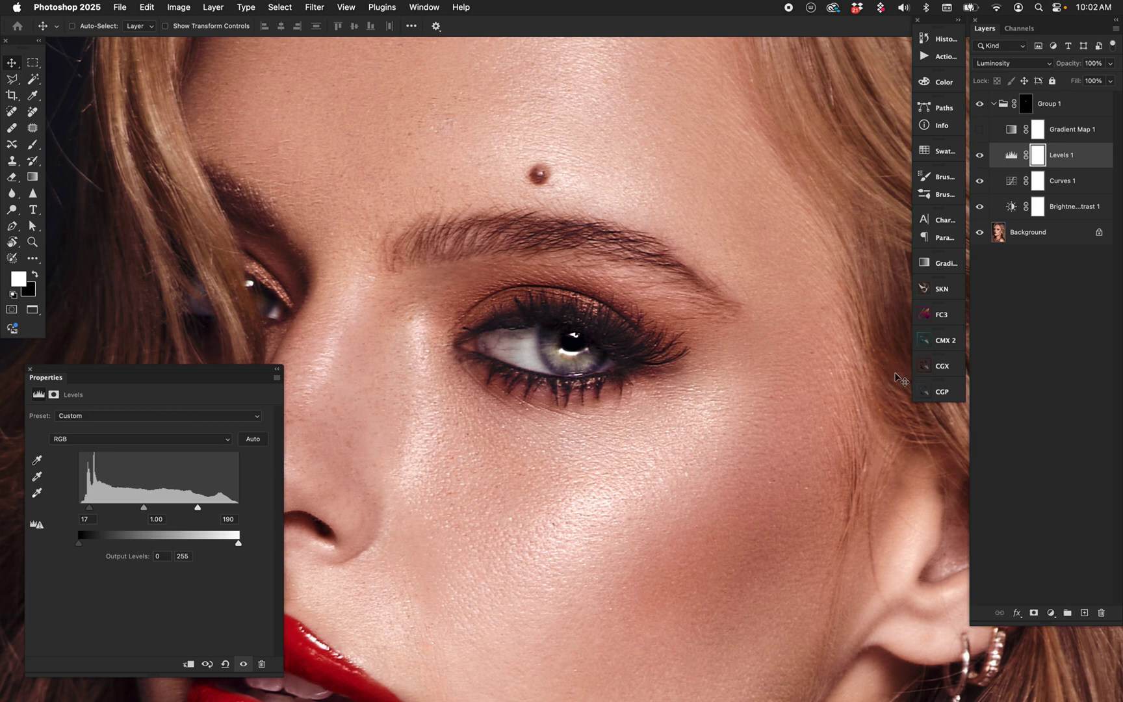
pyautogui.moveTo(138, 562); pyautogui.dragTo(83, 547)
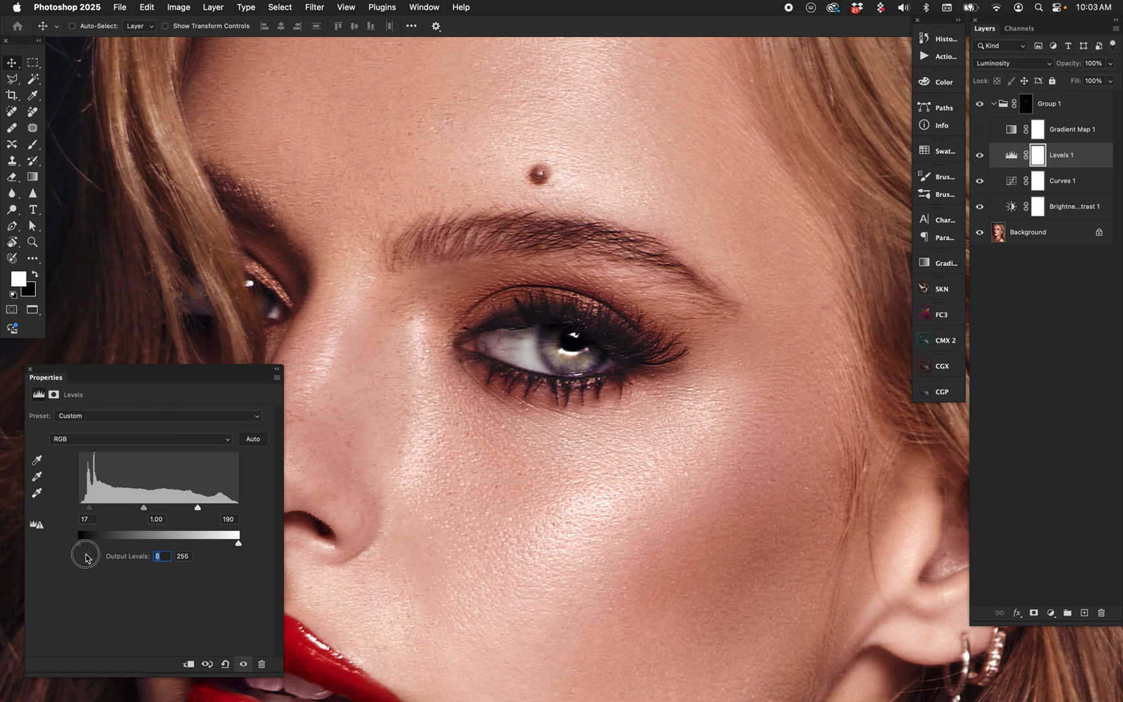
pyautogui.click(979, 154)
pyautogui.click(979, 155)
pyautogui.click(979, 156)
pyautogui.click(980, 156)
pyautogui.click(225, 663)
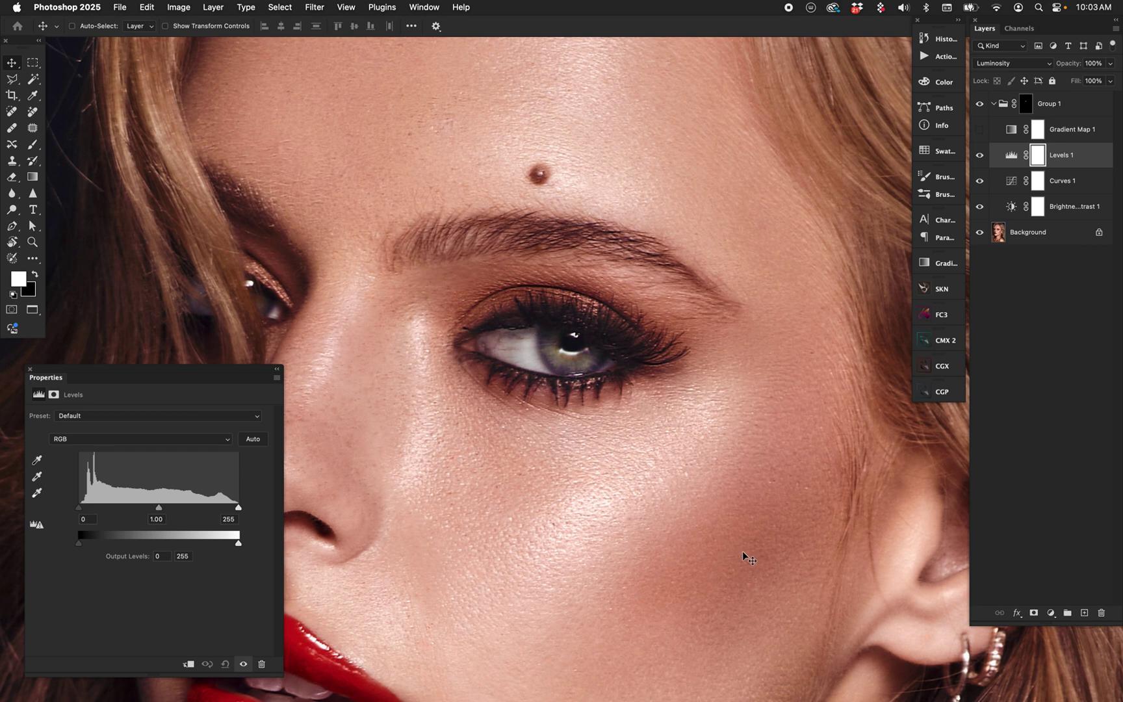
# Select the Gradient Map 1 layer and make it visible.
pyautogui.press('super+0')
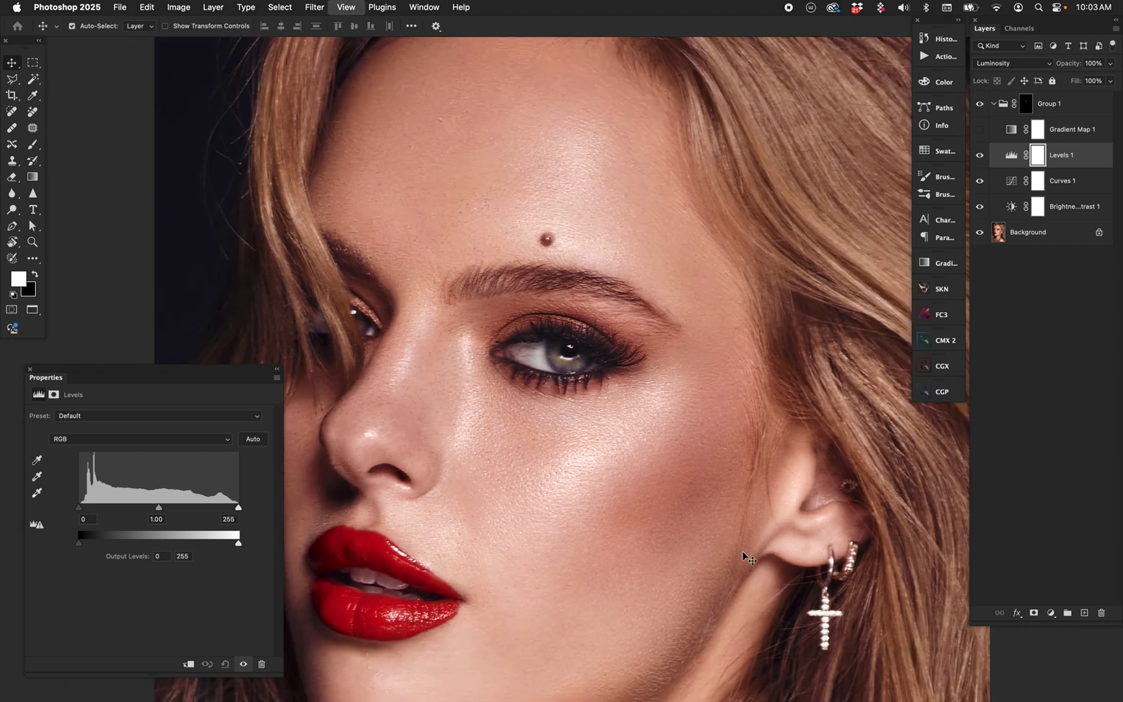
pyautogui.press('super+equal')
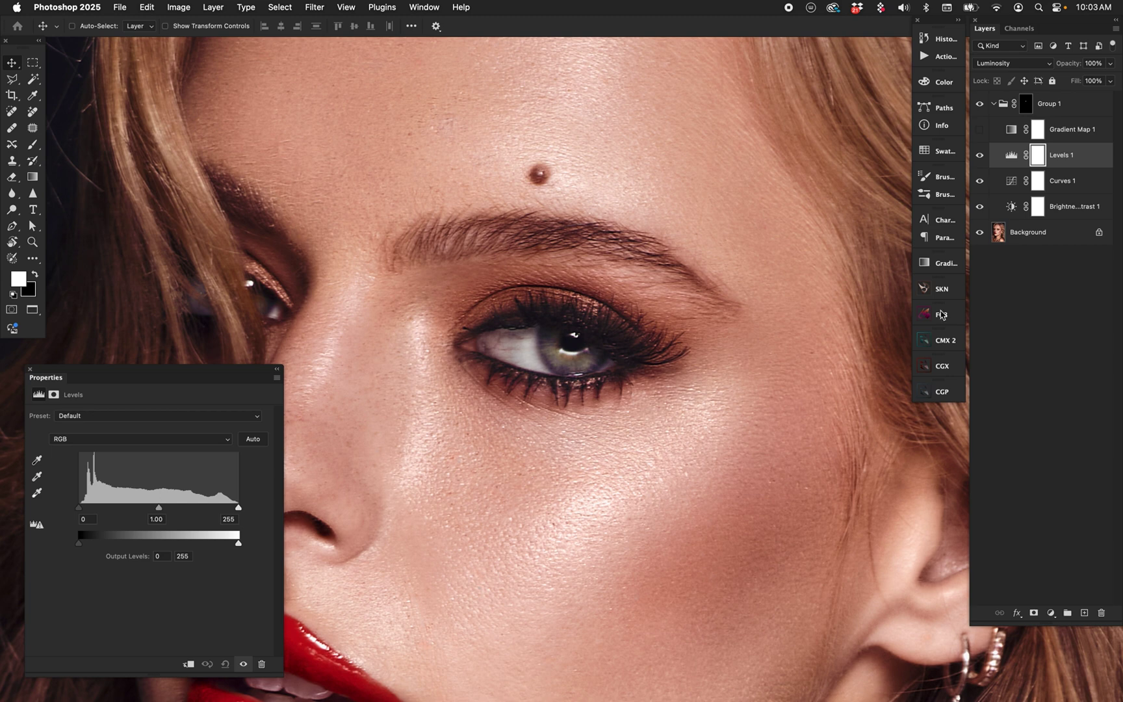
pyautogui.click(1012, 131)
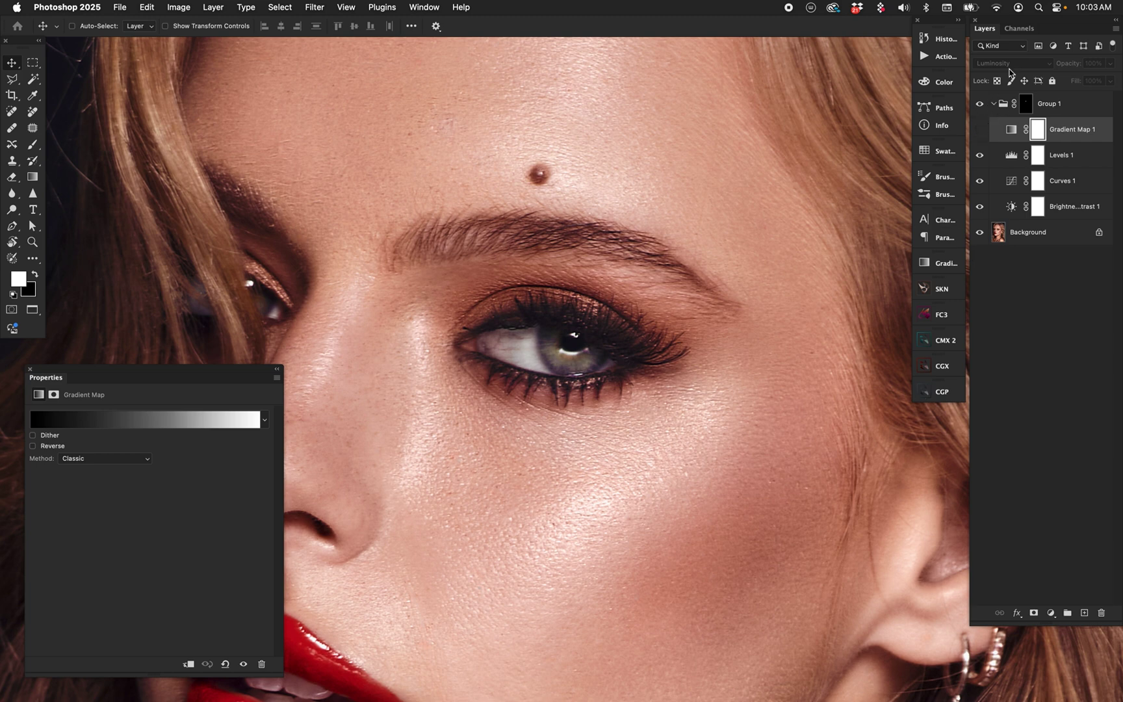
pyautogui.click(979, 129)
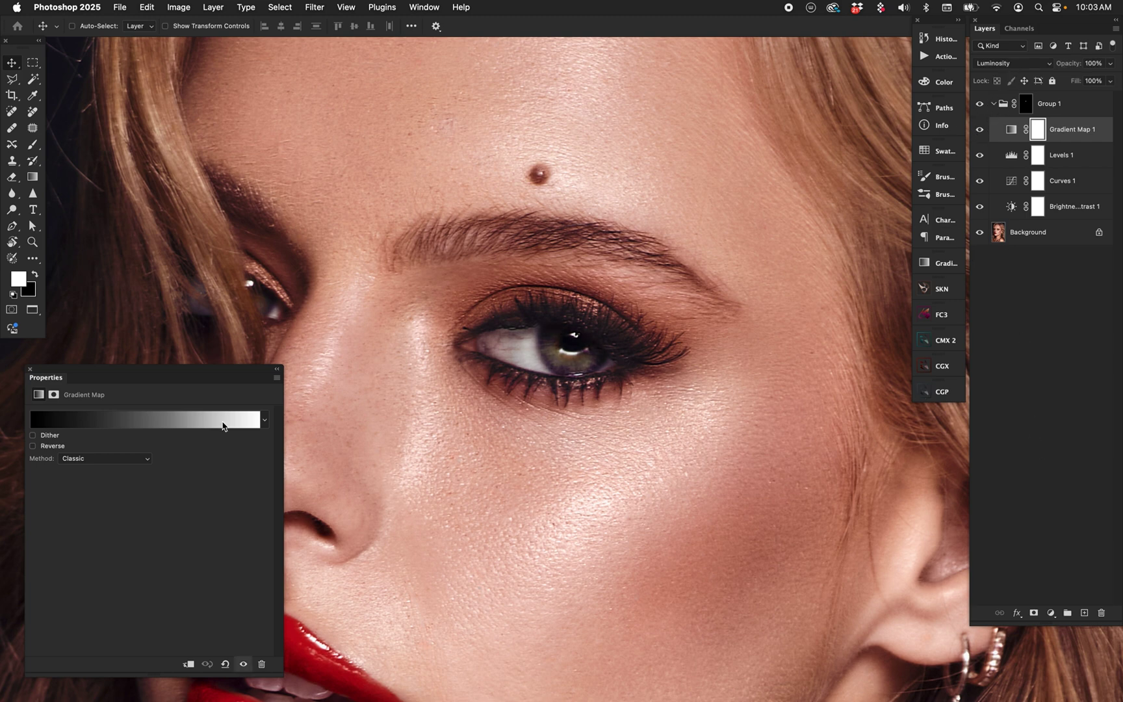
# Shift the white stop of the Gradient Map 1 gradient slightly inward and compare the eye with and without the layer.
pyautogui.click(198, 421)
pyautogui.moveTo(841, 191); pyautogui.dragTo(851, 184)
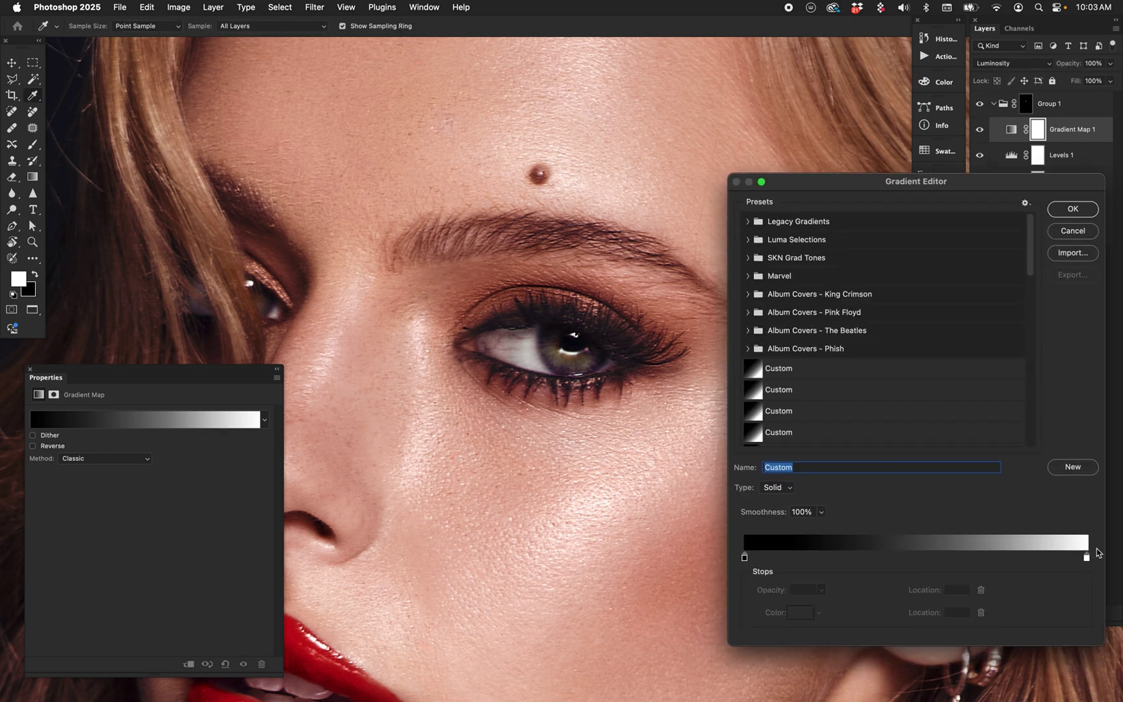
pyautogui.click(1086, 558)
pyautogui.moveTo(1086, 558); pyautogui.dragTo(1037, 557)
pyautogui.click(1072, 208)
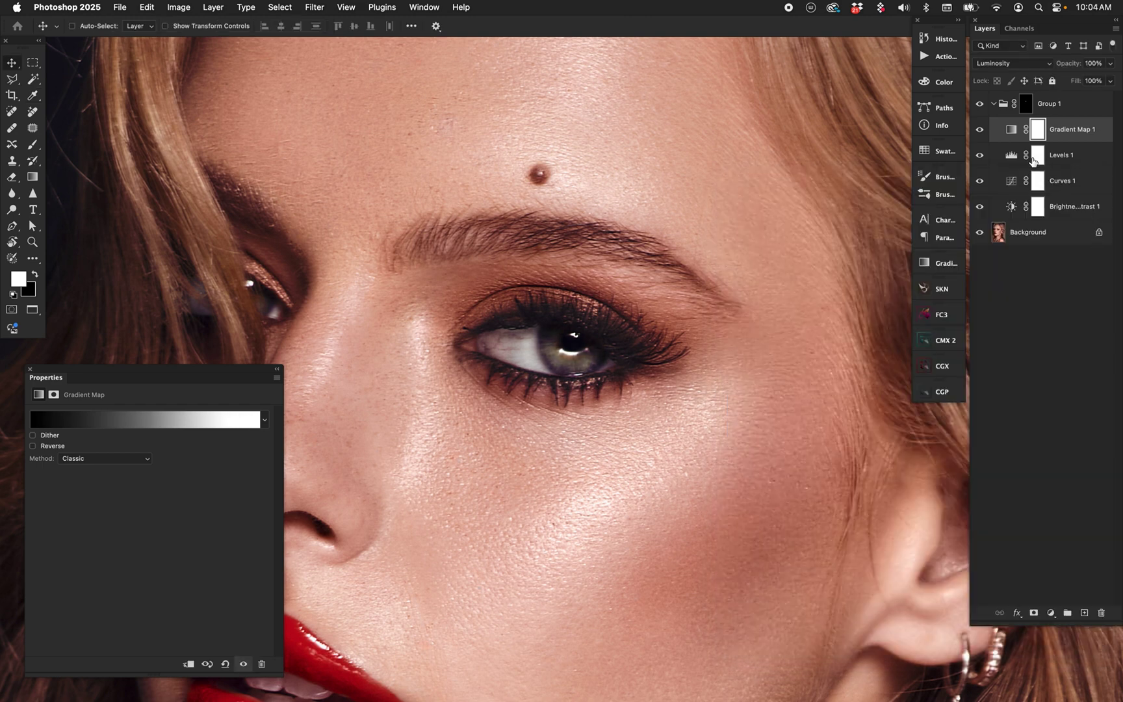
pyautogui.click(979, 132)
pyautogui.click(979, 132)
# Move the gradient map's white stop to about two thirds of the gradient, set the midpoint location to 65, and compare the effect.
pyautogui.click(207, 421)
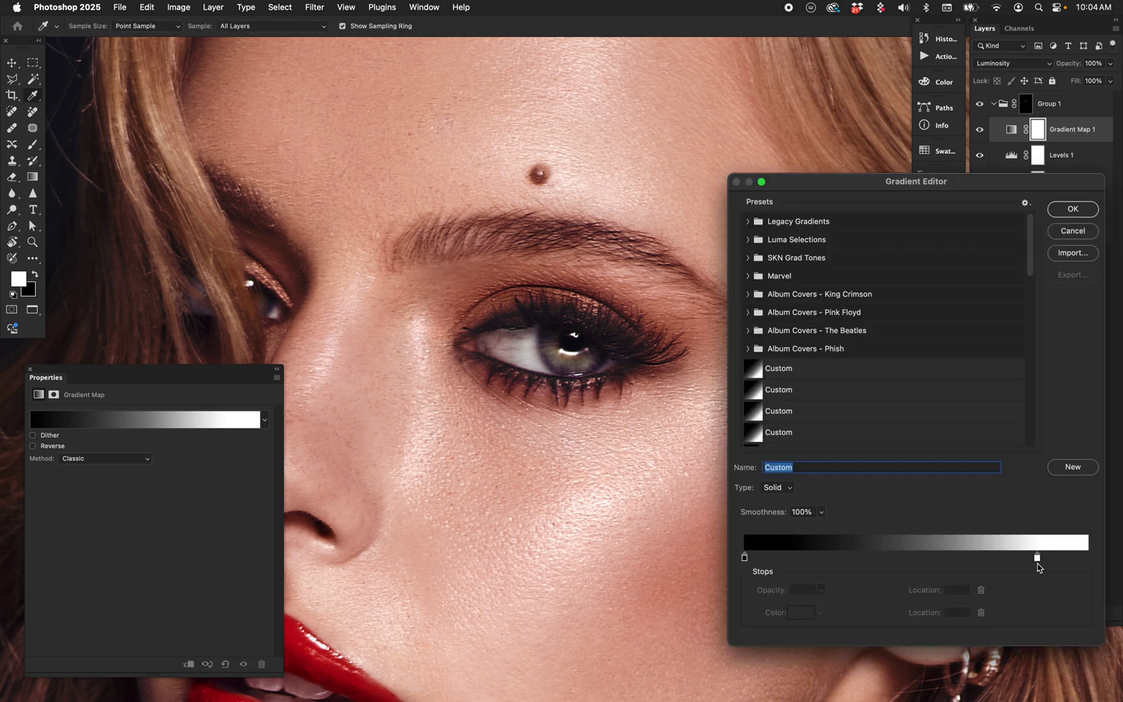
pyautogui.moveTo(1038, 560); pyautogui.dragTo(1000, 562)
pyautogui.moveTo(745, 559)
pyautogui.mouseDown()
pyautogui.moveTo(752, 566)
pyautogui.moveTo(745, 559)
pyautogui.mouseUp()
pyautogui.click(751, 560)
pyautogui.moveTo(898, 555); pyautogui.dragTo(907, 553)
pyautogui.moveTo(998, 558); pyautogui.dragTo(978, 558)
pyautogui.click(896, 555)
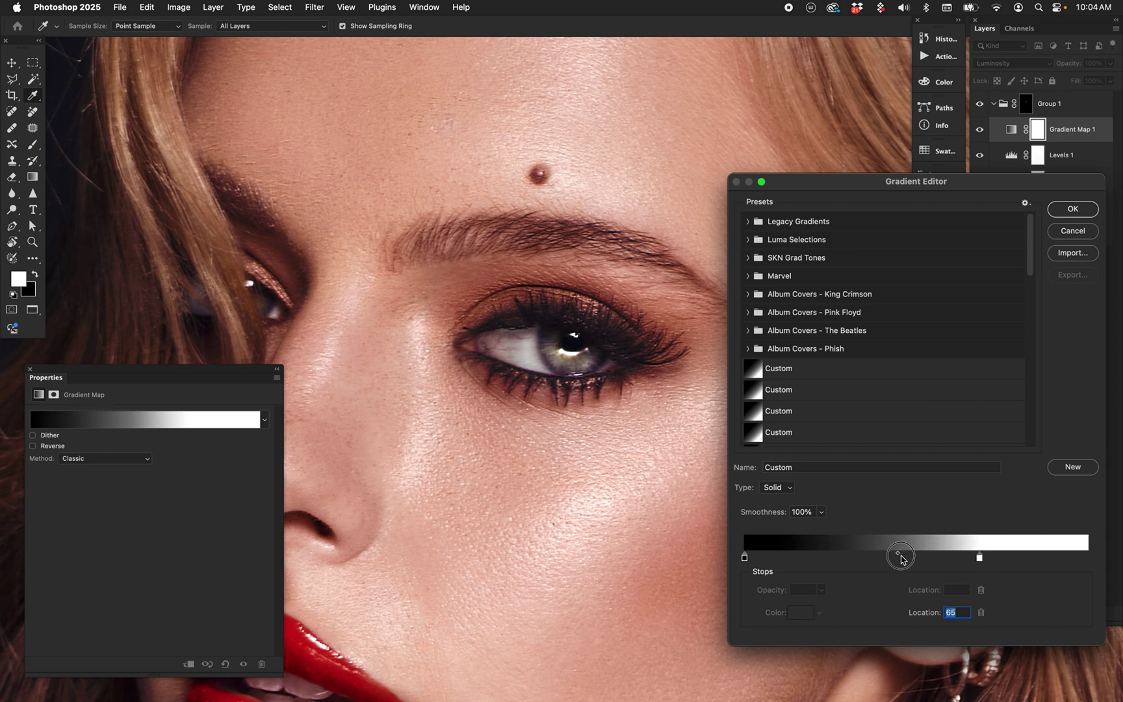
pyautogui.click(1071, 209)
pyautogui.click(980, 134)
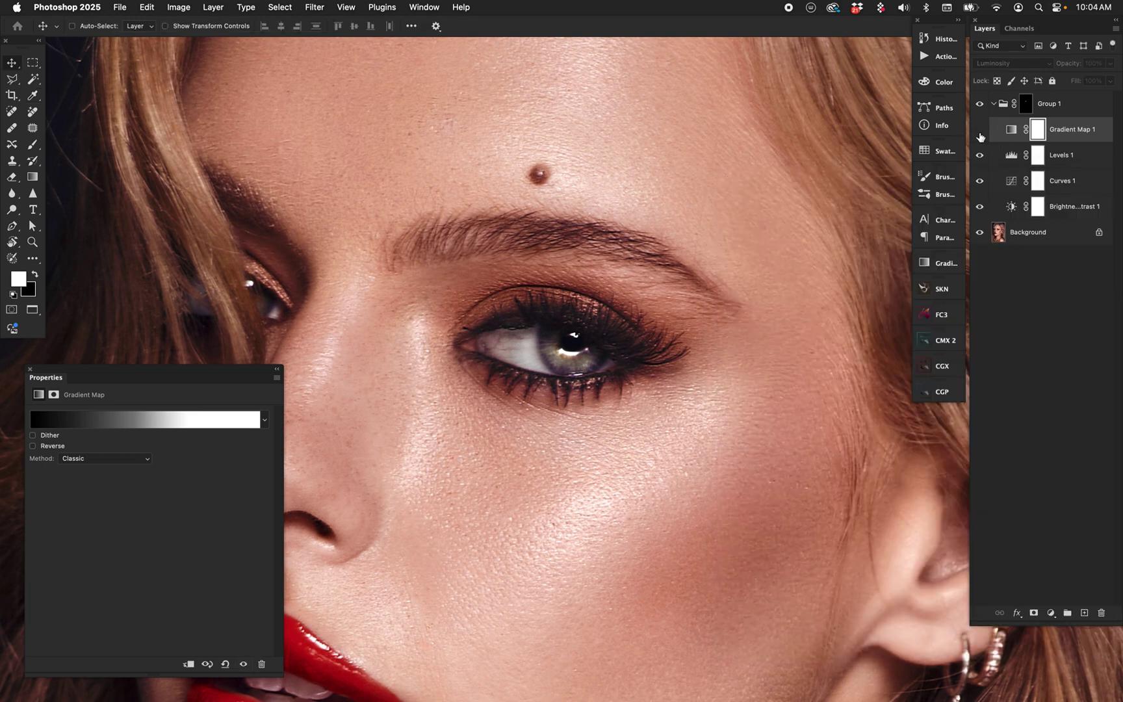
pyautogui.click(979, 133)
pyautogui.click(979, 133)
pyautogui.click(980, 134)
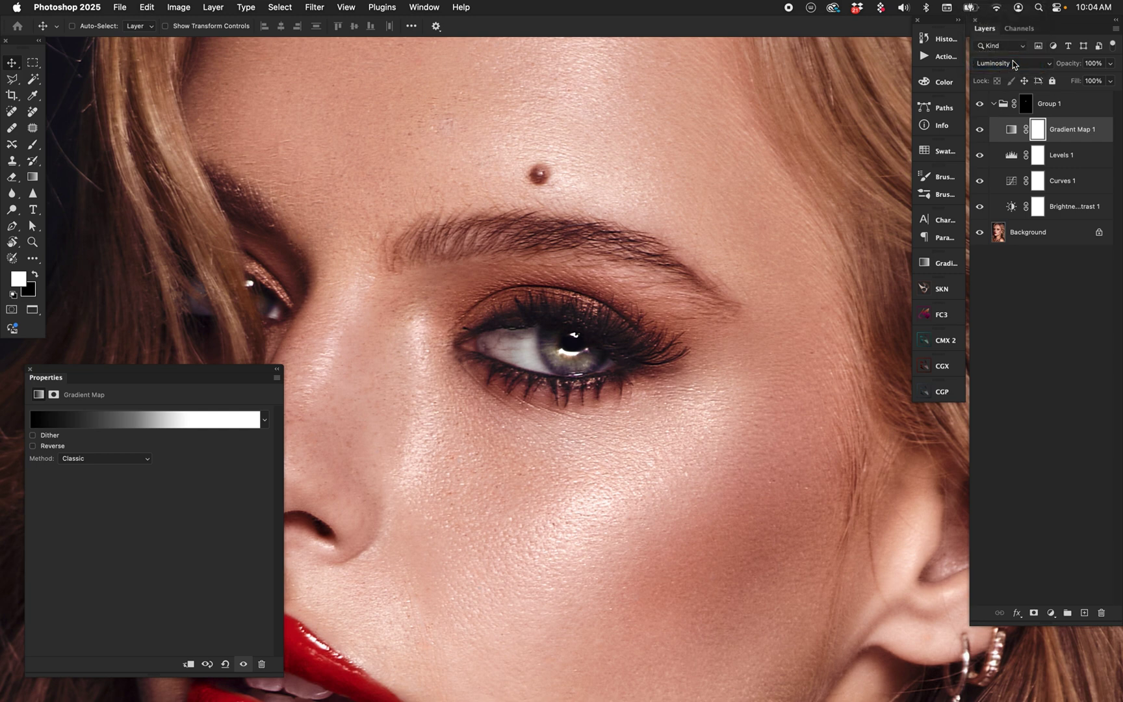
# Compare the image with and without Gradient Map 1, leaving the gradient editor without changes, and reset the gradient map.
pyautogui.click(189, 419)
pyautogui.click(1070, 231)
pyautogui.click(979, 130)
pyautogui.click(979, 129)
pyautogui.click(225, 663)
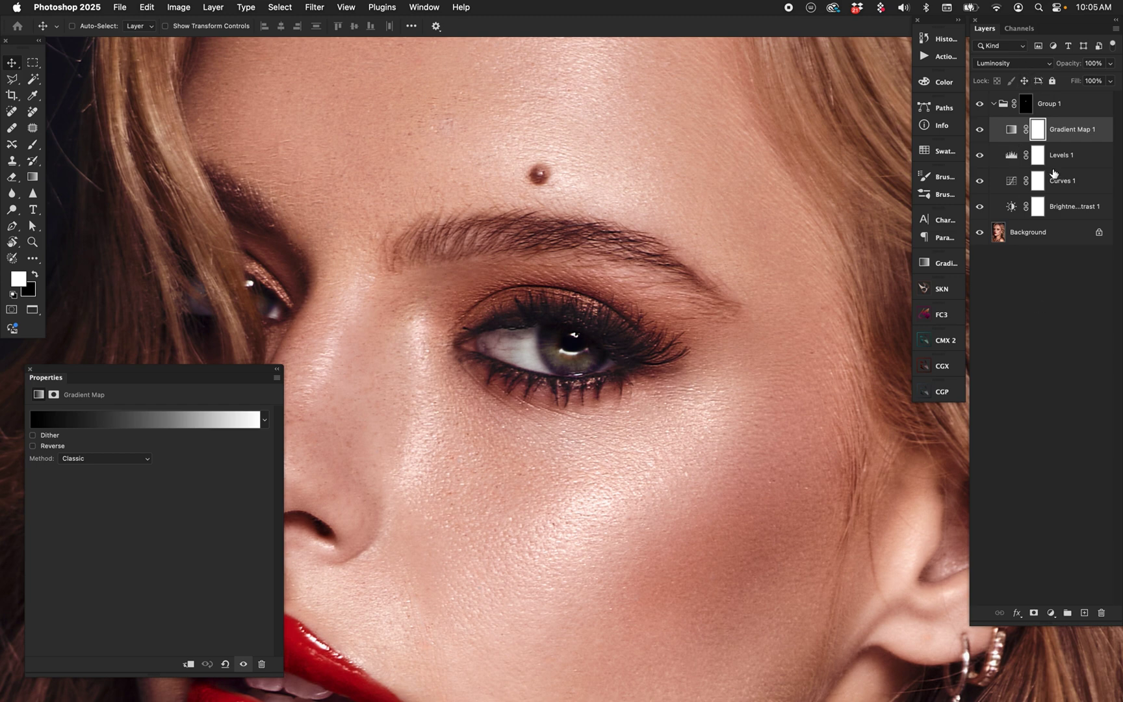
# Review the Brightness/Contrast, Curves, Levels and Gradient Map adjustment layers in turn, ending on Gradient Map 1.
pyautogui.click(1071, 207)
pyautogui.click(1068, 180)
pyautogui.click(1079, 155)
pyautogui.click(1085, 129)
pyautogui.press('super+0')
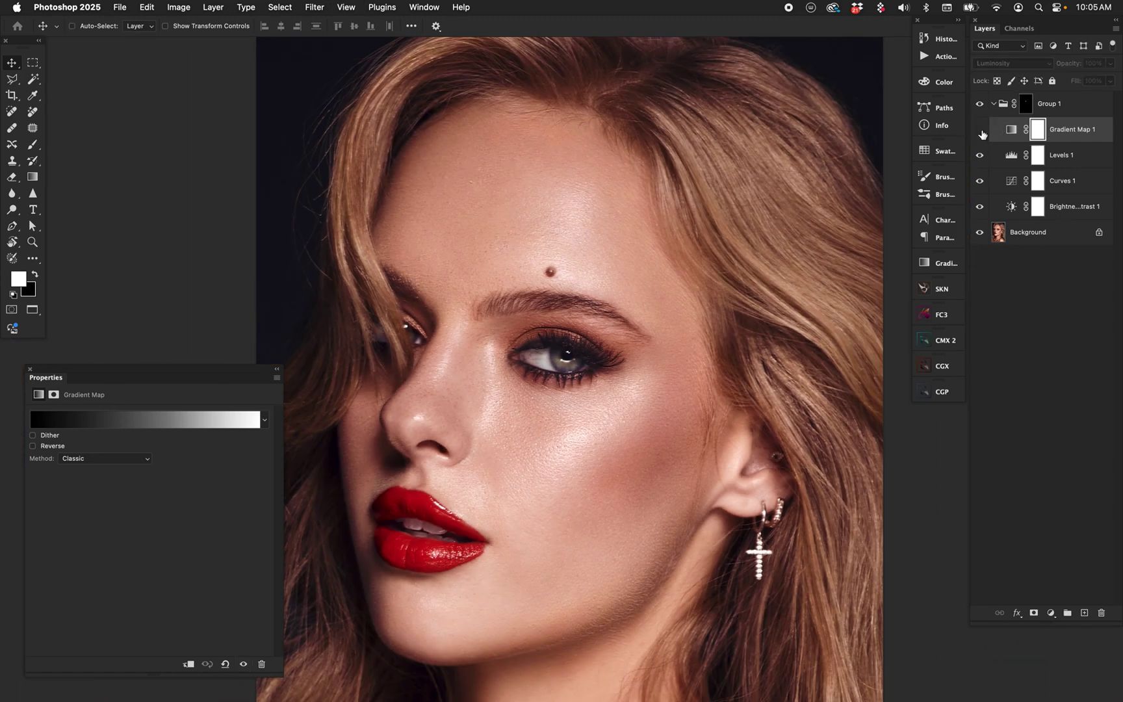
# Brighten the iris by moving the Gradient Map 1 white stop inward to about three quarters of the gradient.
pyautogui.click(233, 419)
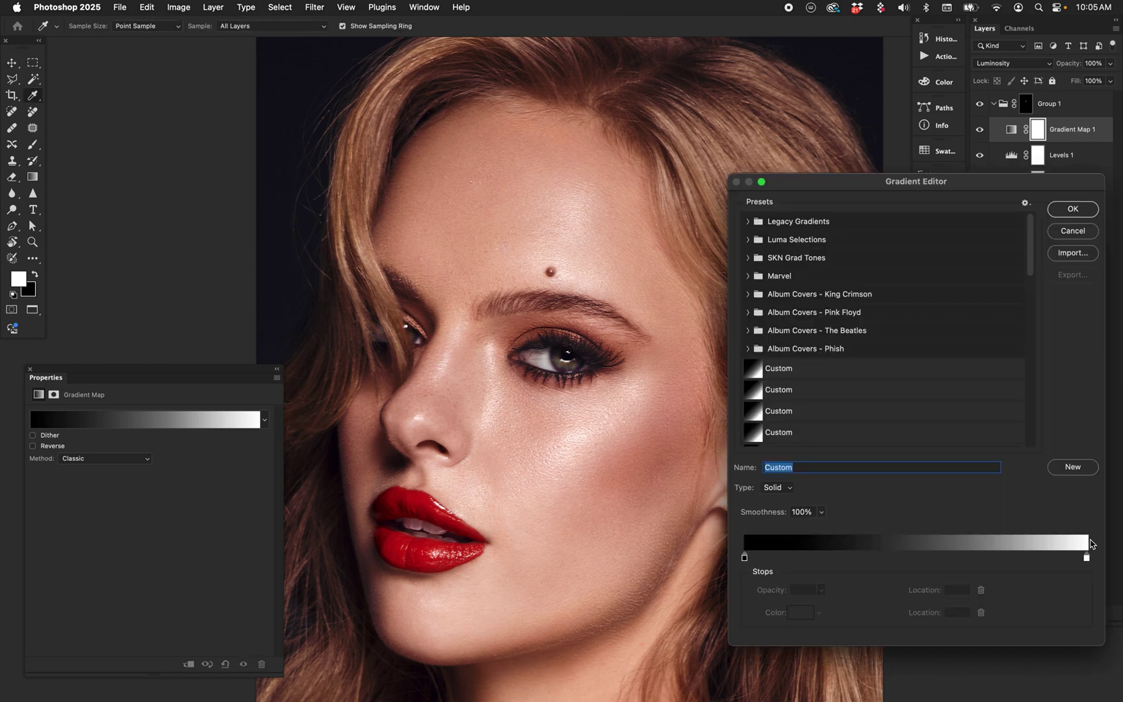
pyautogui.moveTo(1086, 557); pyautogui.dragTo(1033, 557)
pyautogui.click(1070, 209)
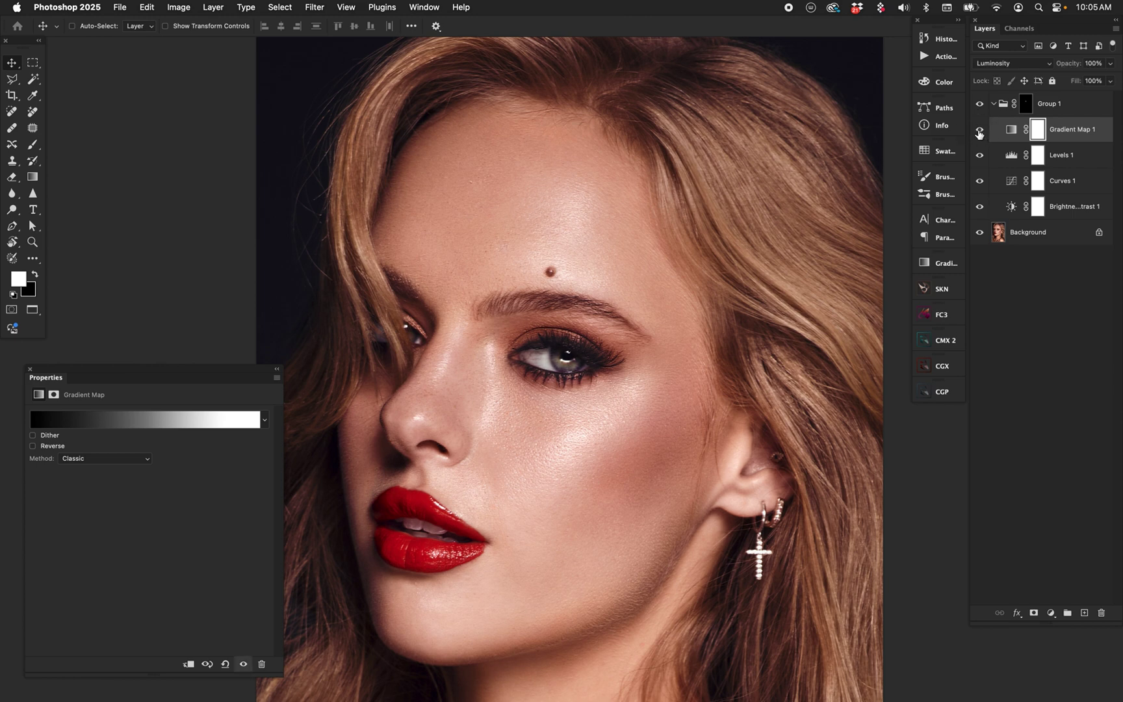
pyautogui.click(253, 420)
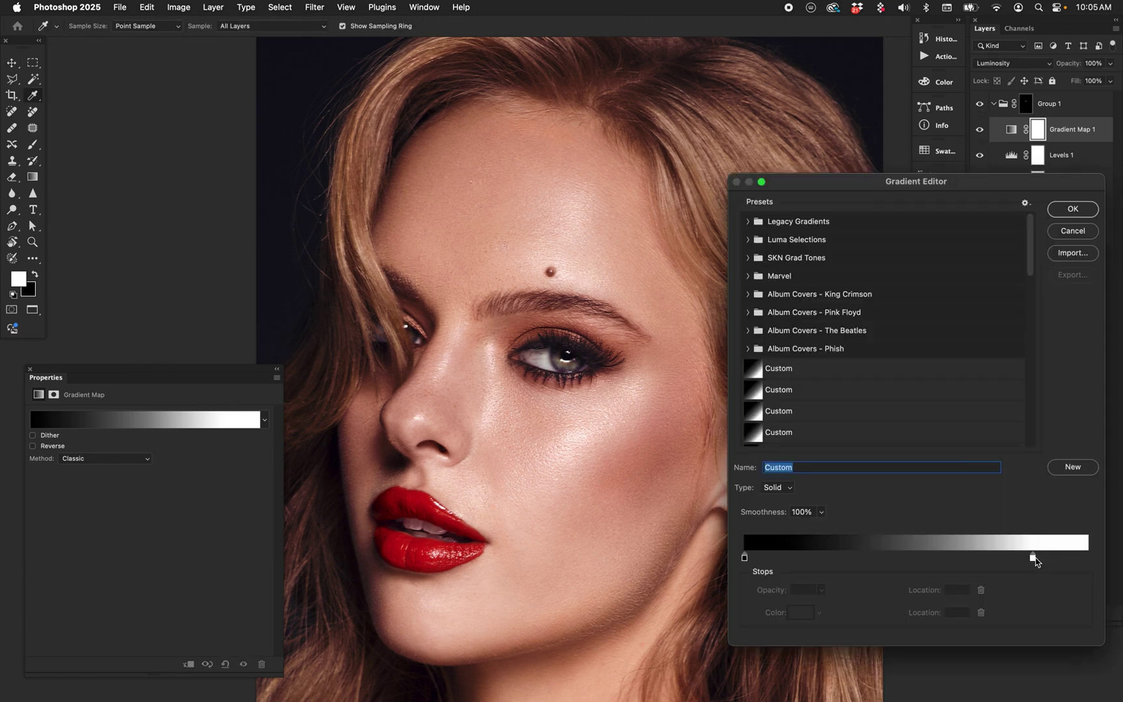
pyautogui.moveTo(1031, 557); pyautogui.dragTo(1006, 557)
pyautogui.click(1073, 209)
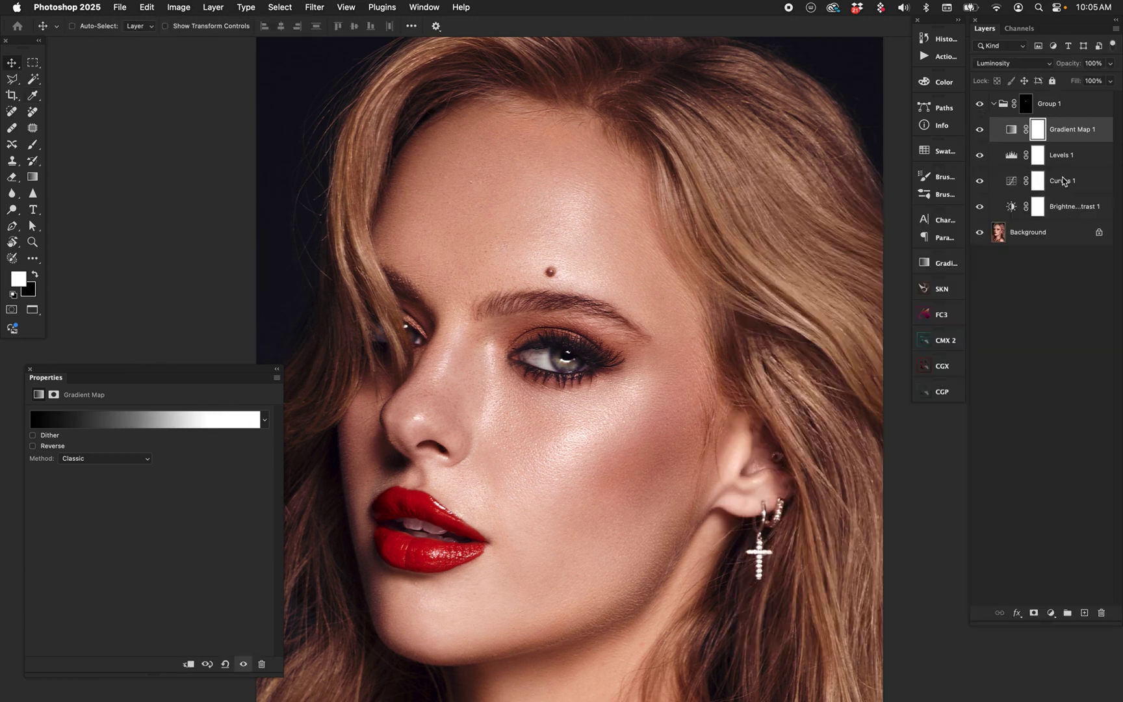